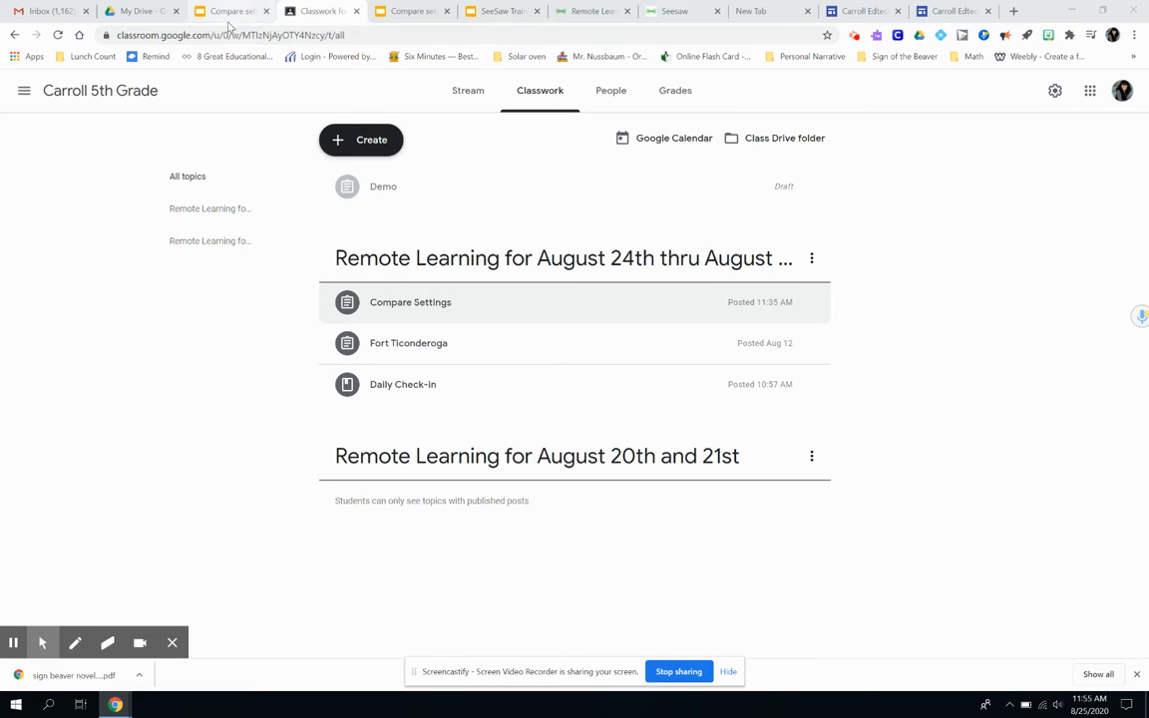
- Launch the Snipping Tool and capture the Compare Settings worksheet page open in Drive as a new snip
{"action": "left_click", "coordinate": [138, 16]}
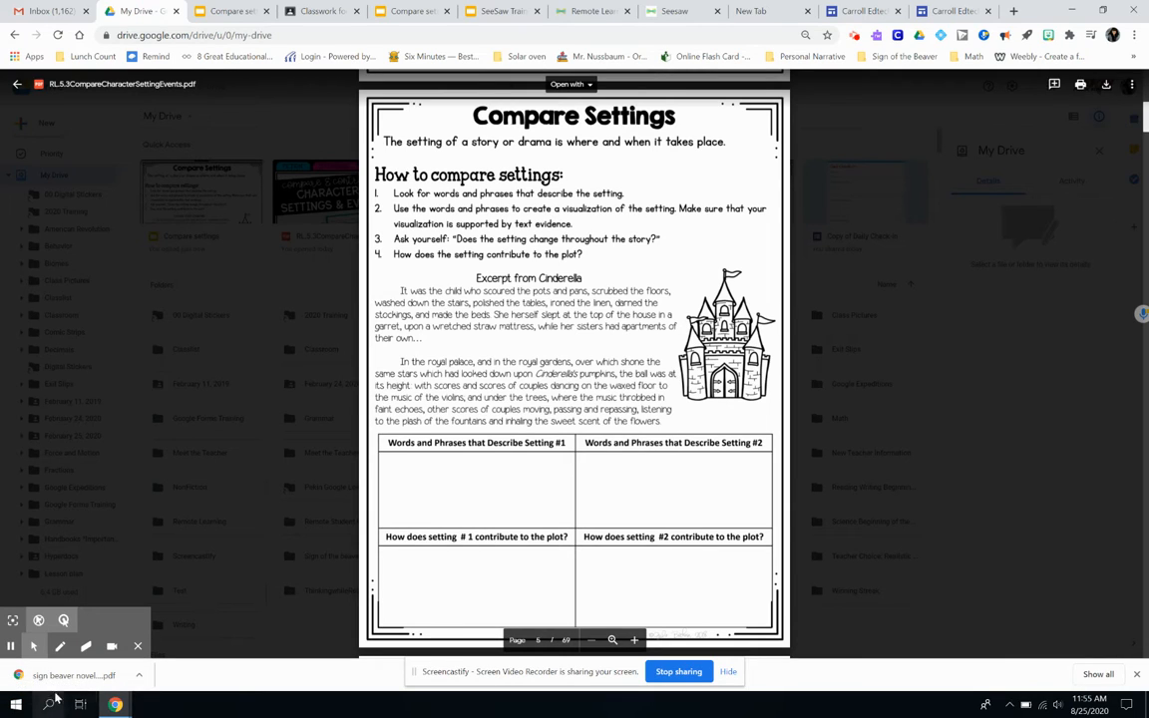
{"action": "left_click", "coordinate": [48, 704]}
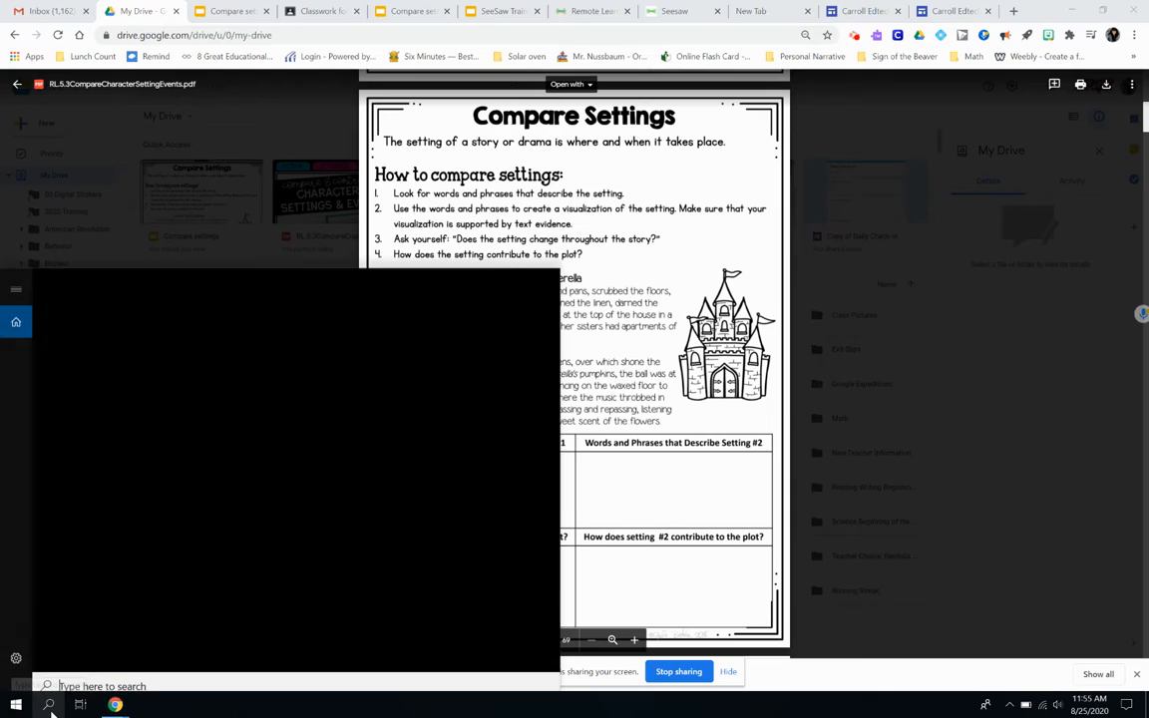
{"action": "type", "text": "sn"}
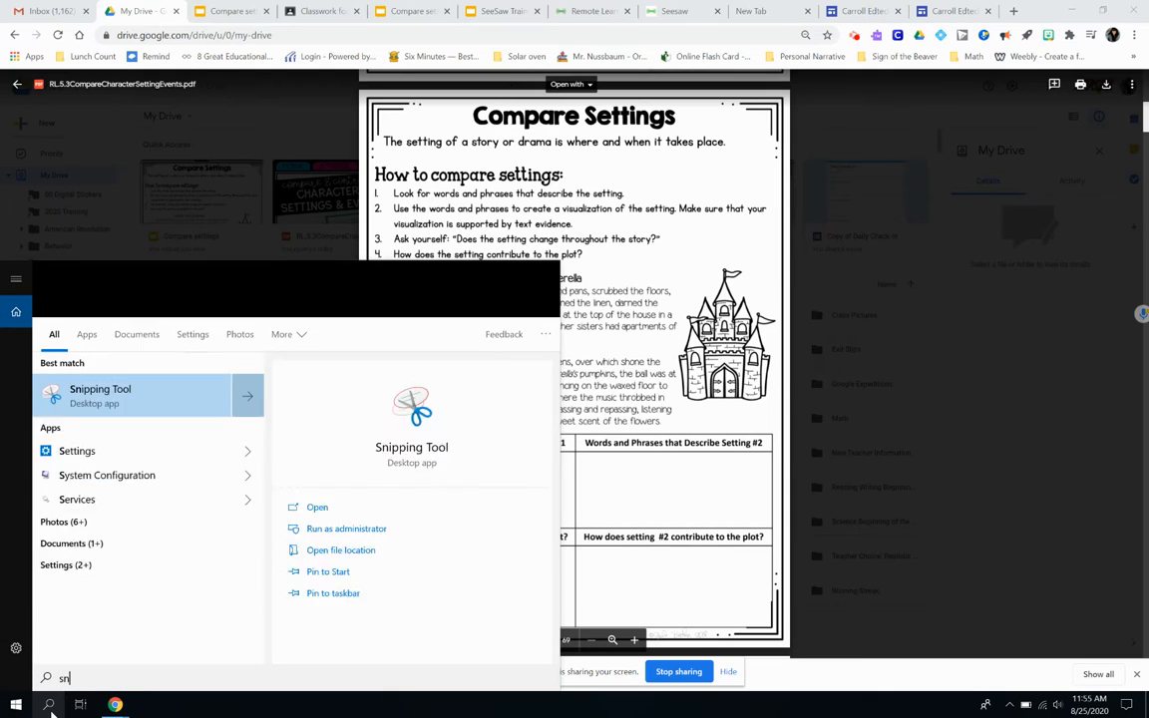
{"action": "type", "text": "ipping"}
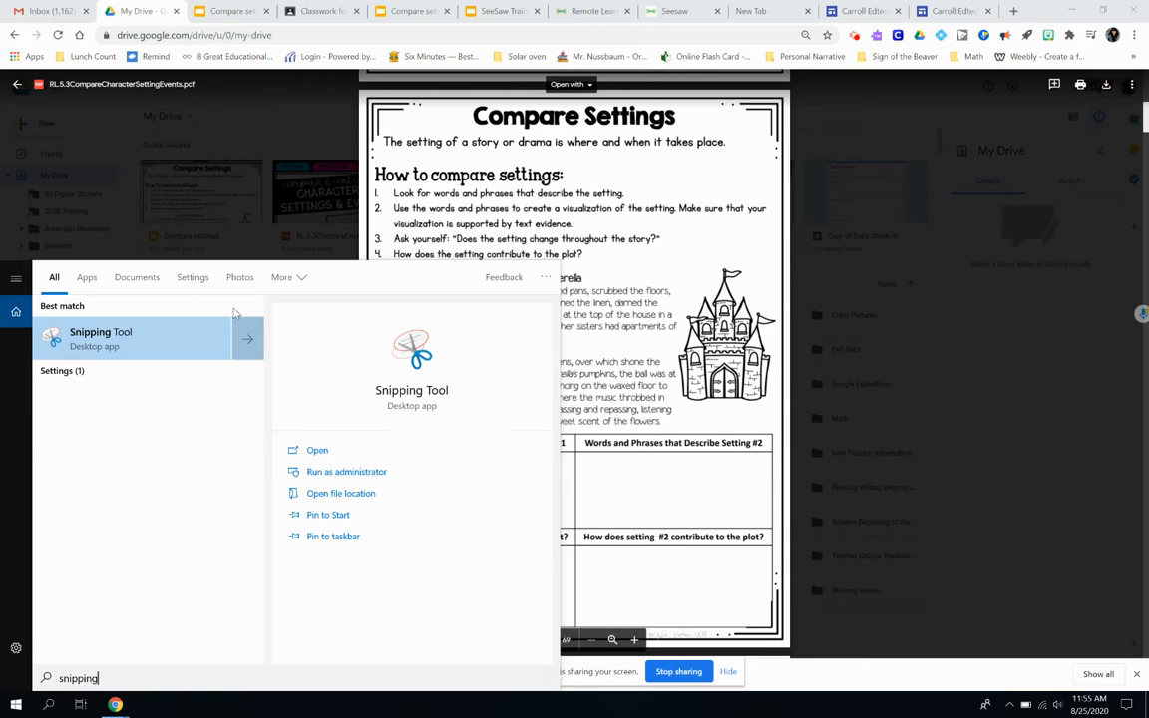
{"action": "left_click", "coordinate": [108, 334]}
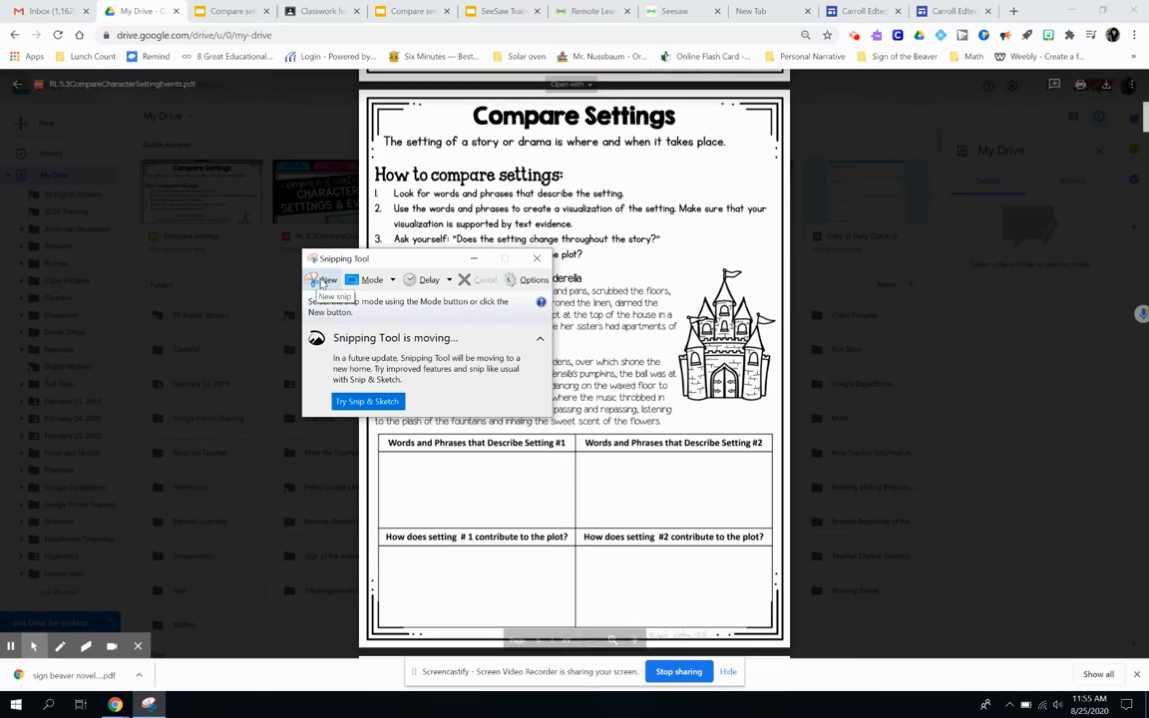
{"action": "left_click", "coordinate": [321, 282]}
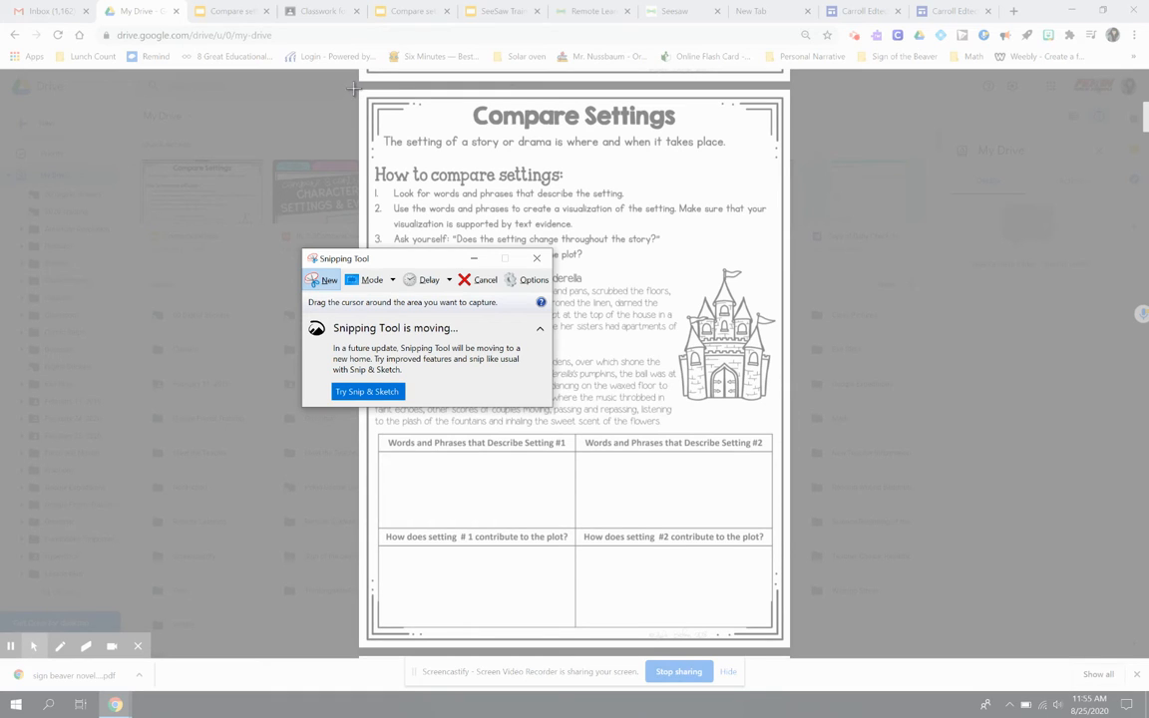
{"action": "left_click_drag", "start_coordinate": [353, 90], "coordinate": [791, 649]}
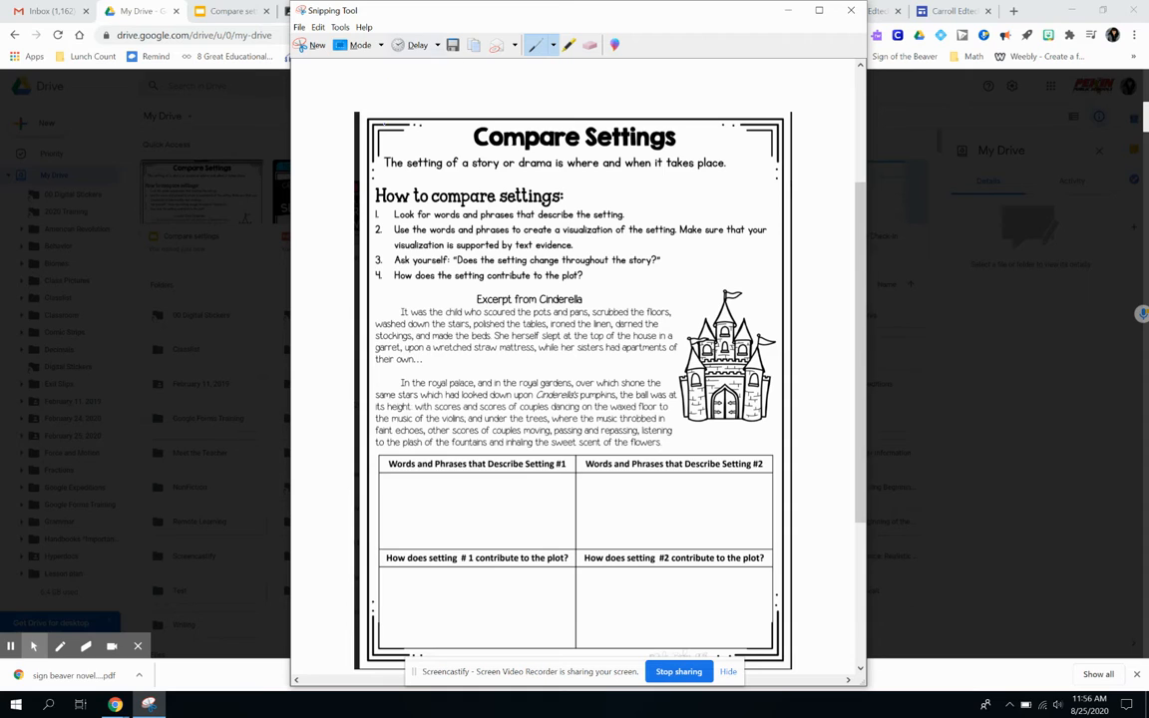
- Save the snip as a PNG named CS in Downloads and close the Snipping Tool
{"action": "left_click", "coordinate": [300, 28]}
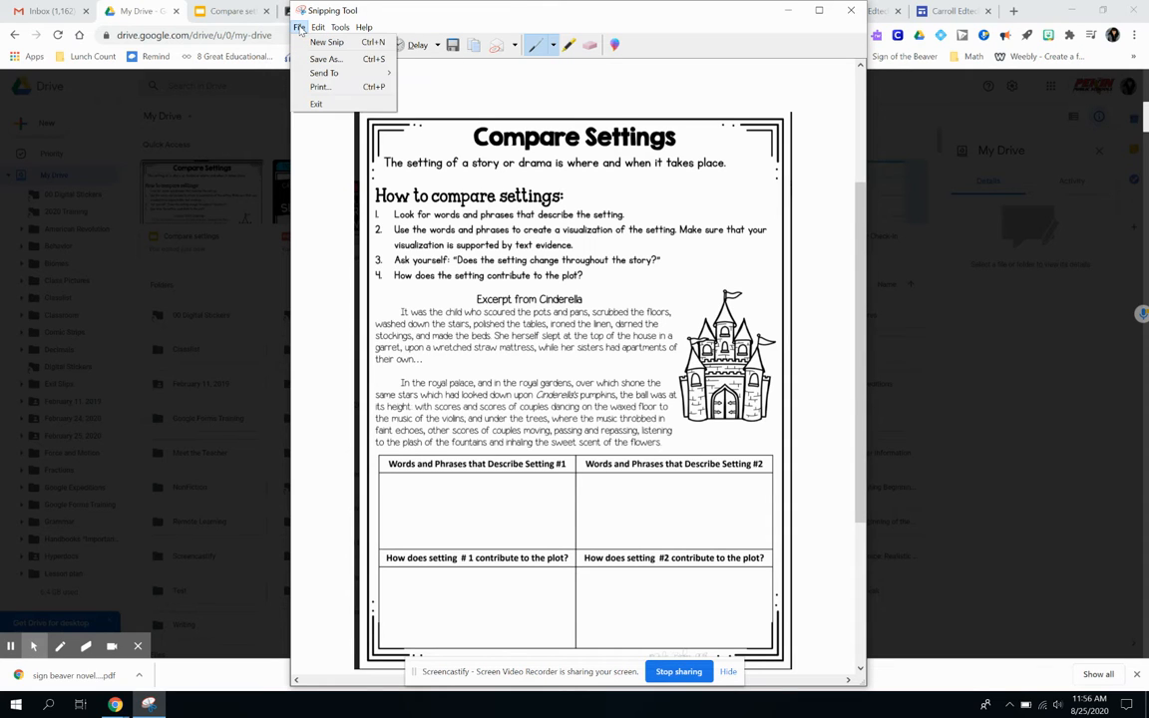
{"action": "left_click", "coordinate": [319, 61]}
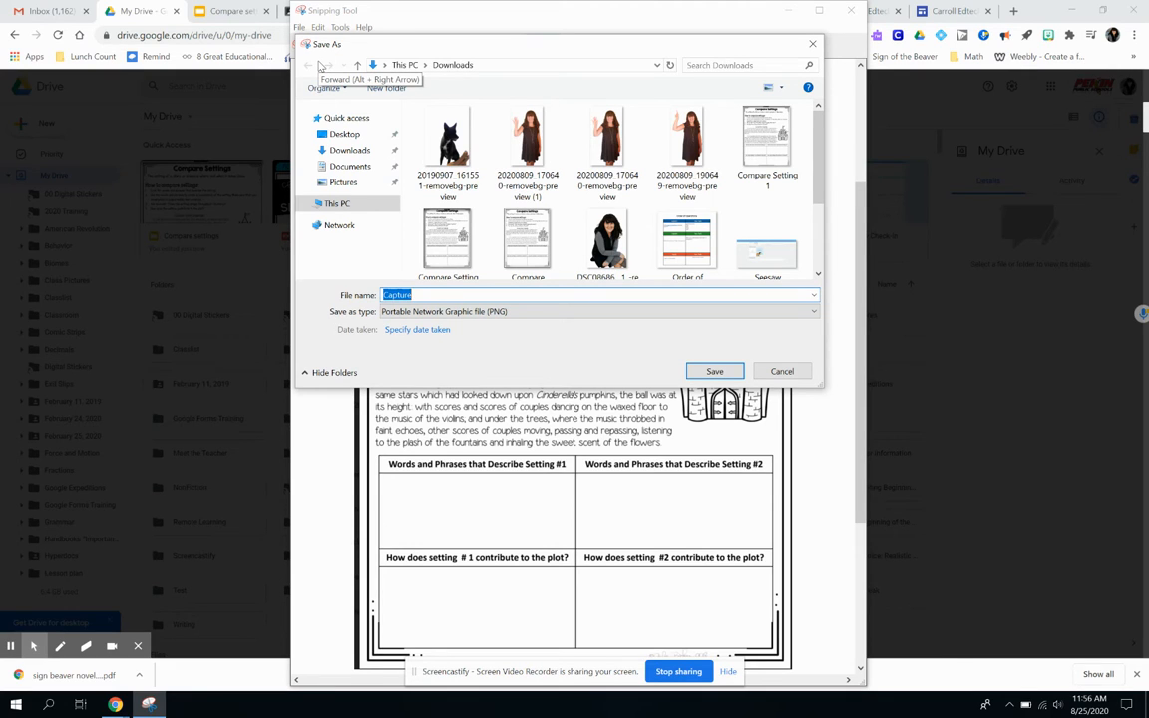
{"action": "type", "text": "CS"}
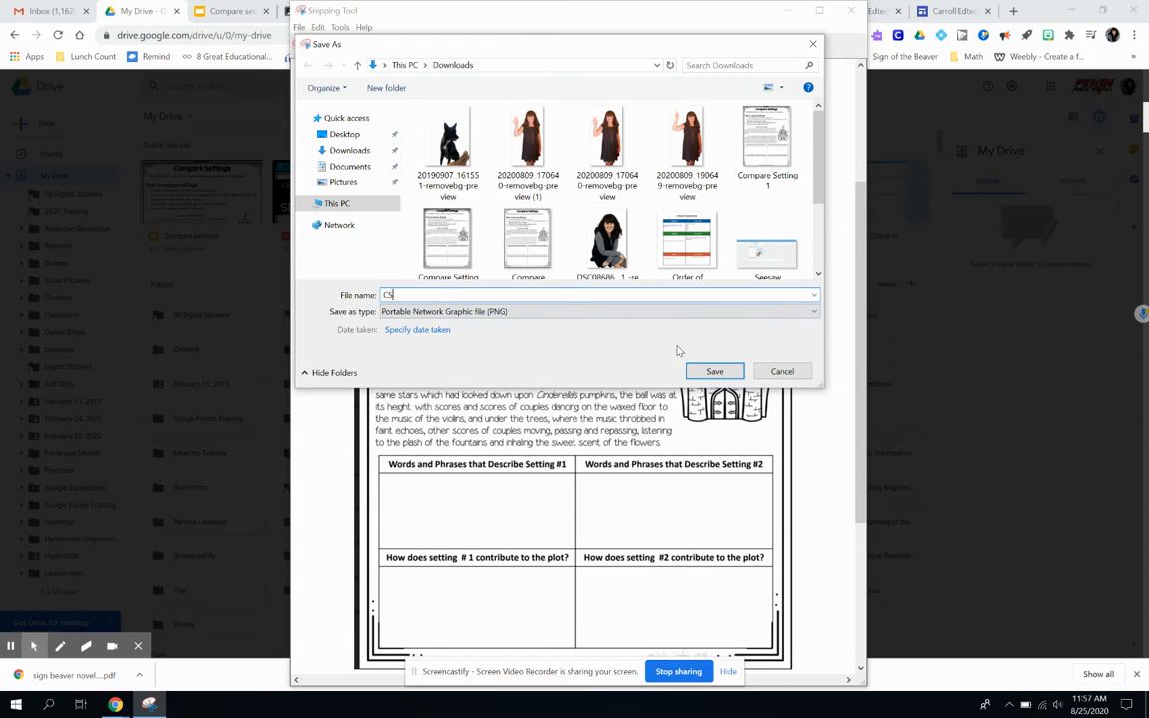
{"action": "key", "text": "Return"}
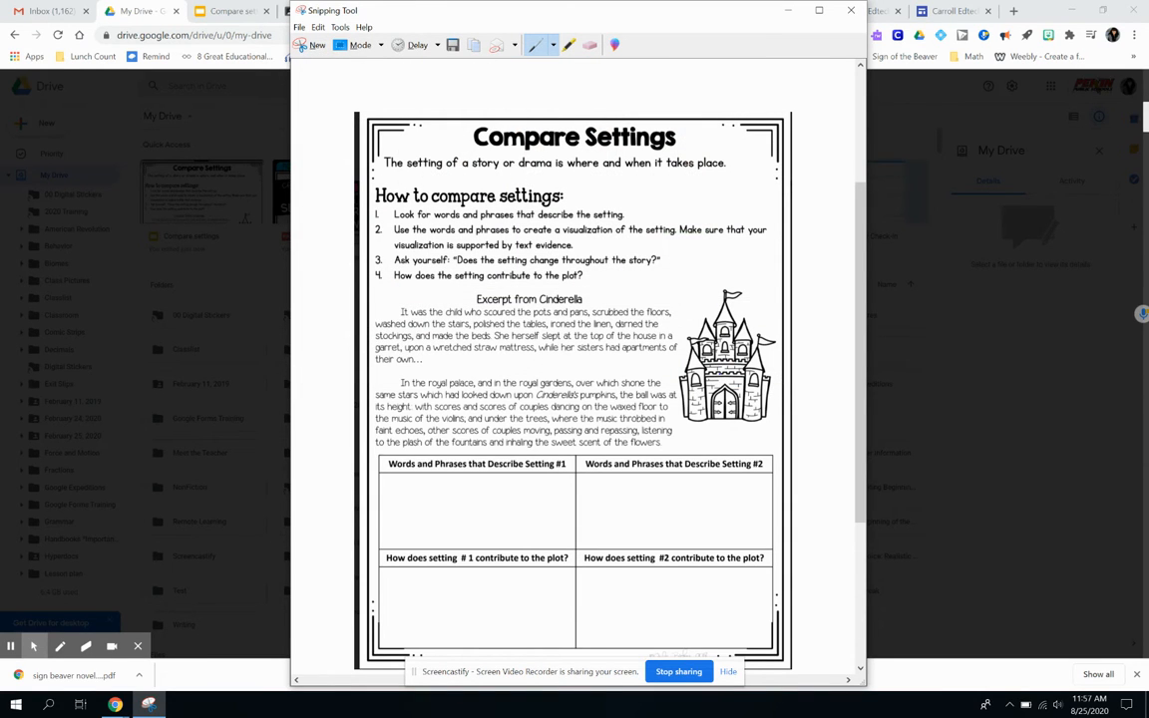
{"action": "left_click", "coordinate": [851, 12]}
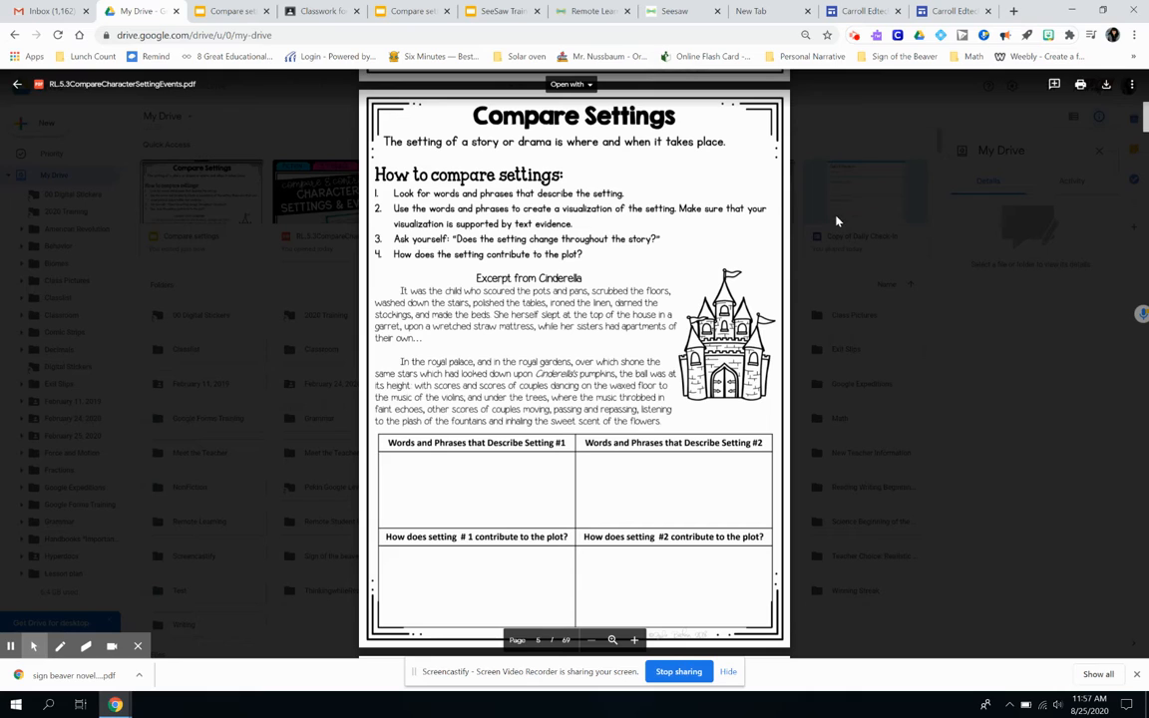
- Delete the existing Compare Settings draft activity in Seesaw
{"action": "left_click", "coordinate": [675, 12]}
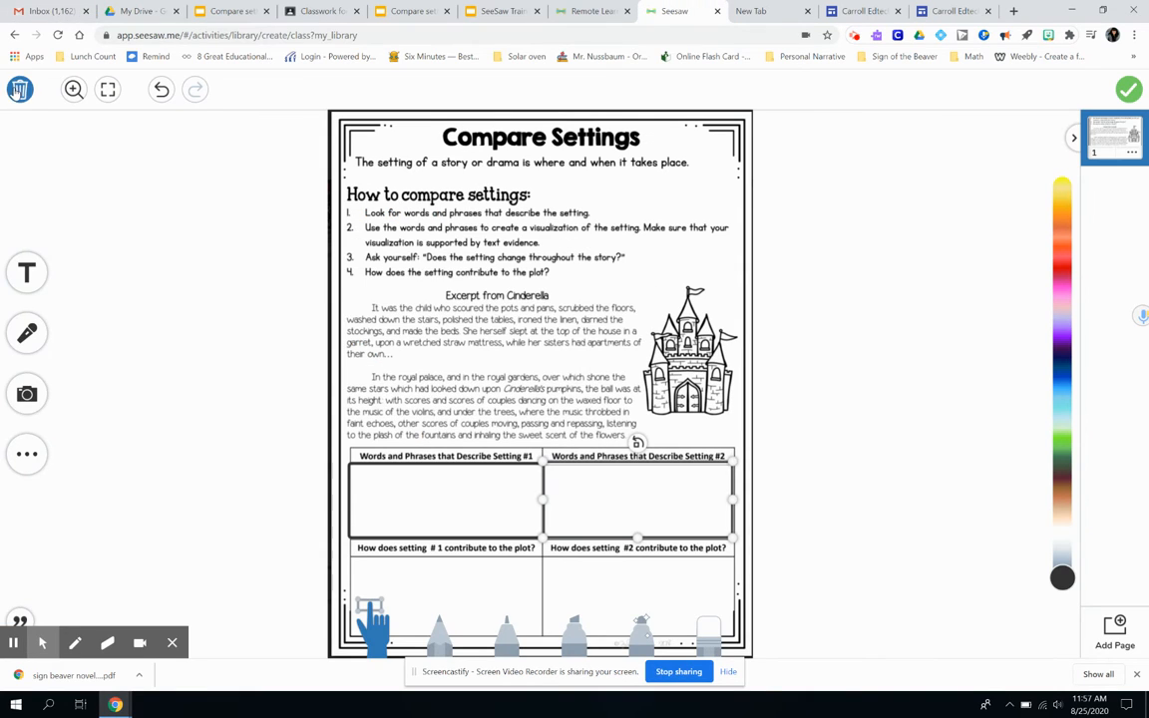
{"action": "left_click", "coordinate": [20, 89]}
{"action": "left_click", "coordinate": [621, 534]}
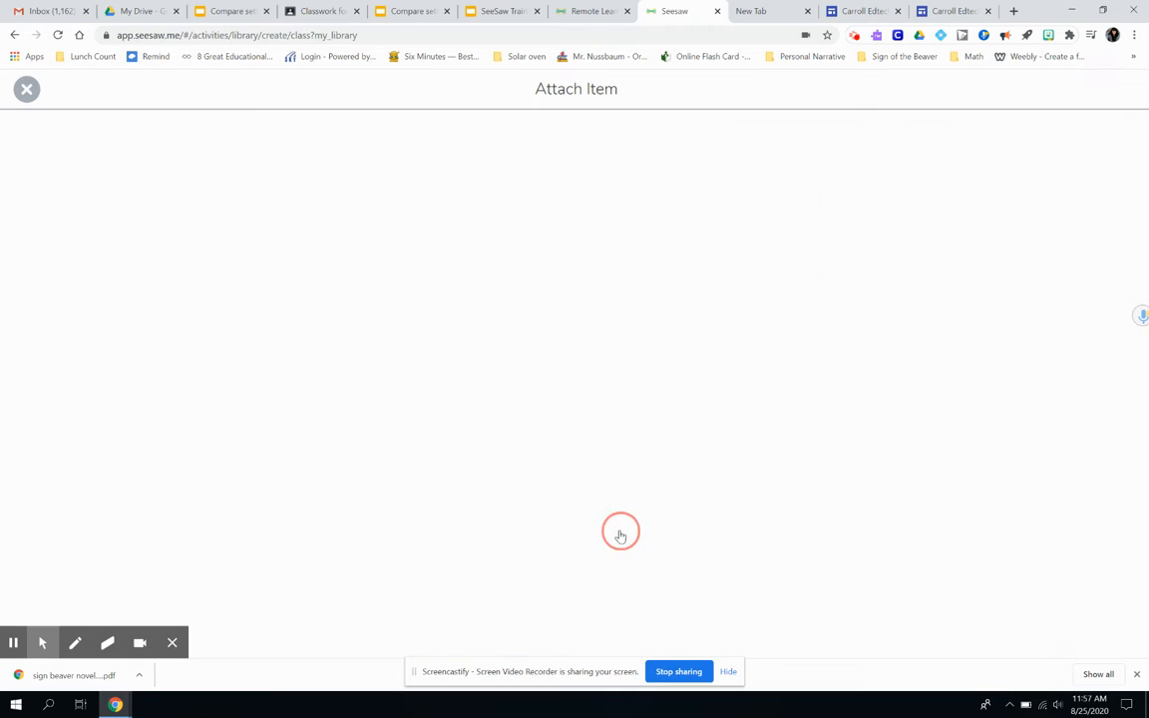
{"action": "left_click", "coordinate": [27, 88]}
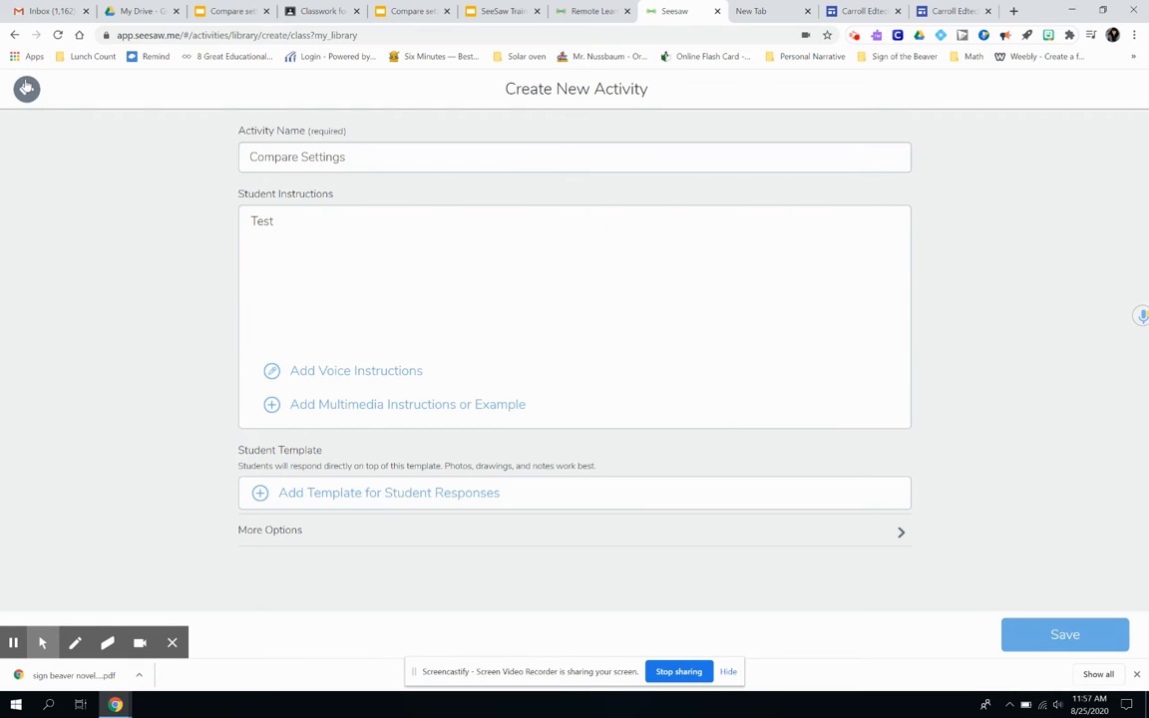
{"action": "left_click", "coordinate": [26, 88]}
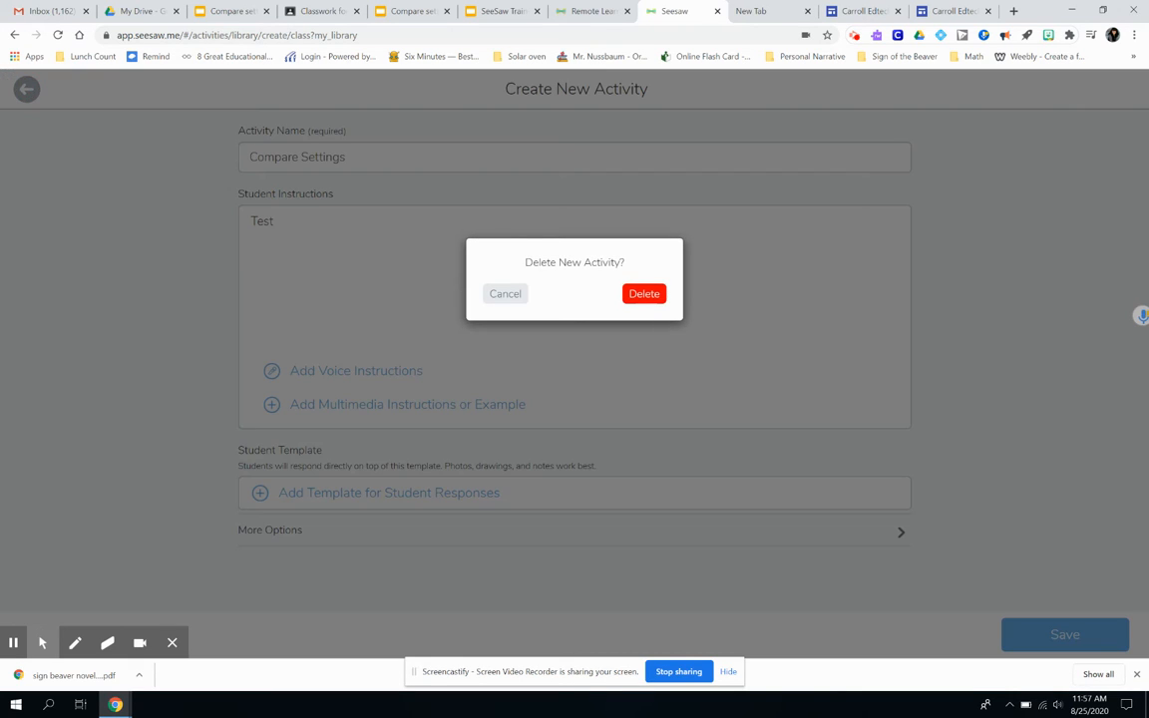
{"action": "left_click", "coordinate": [644, 294]}
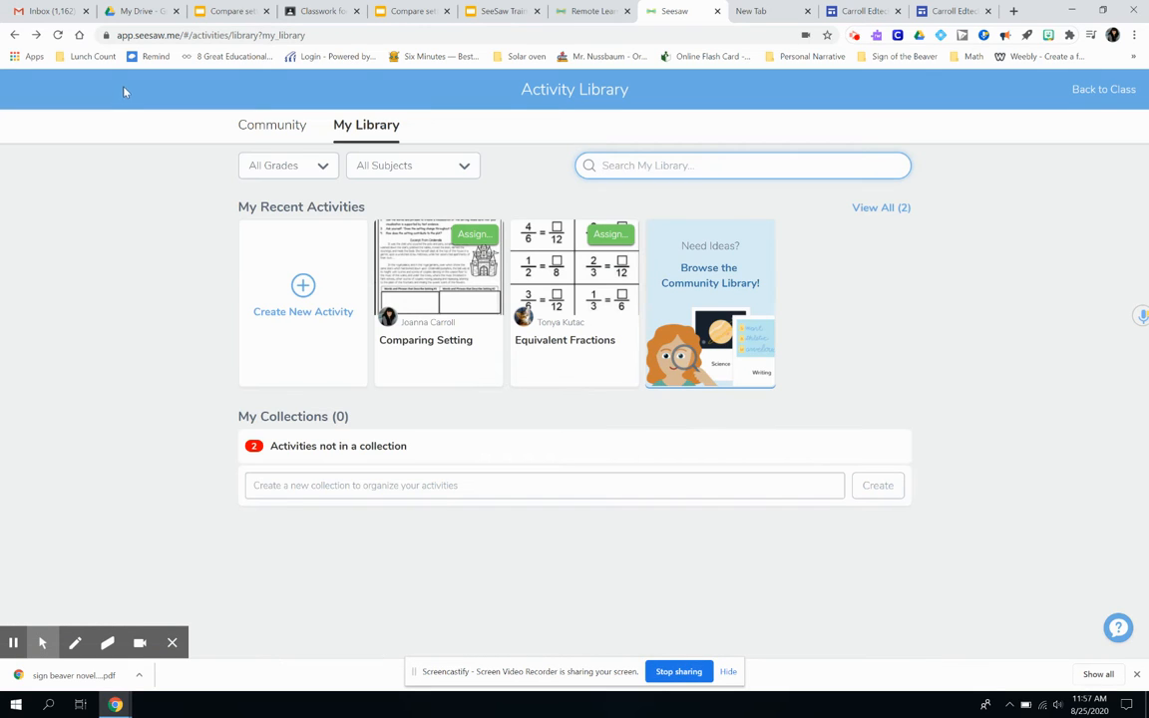
- Return to the class and start creating a new activity through Assign Activity
{"action": "left_click", "coordinate": [1099, 89]}
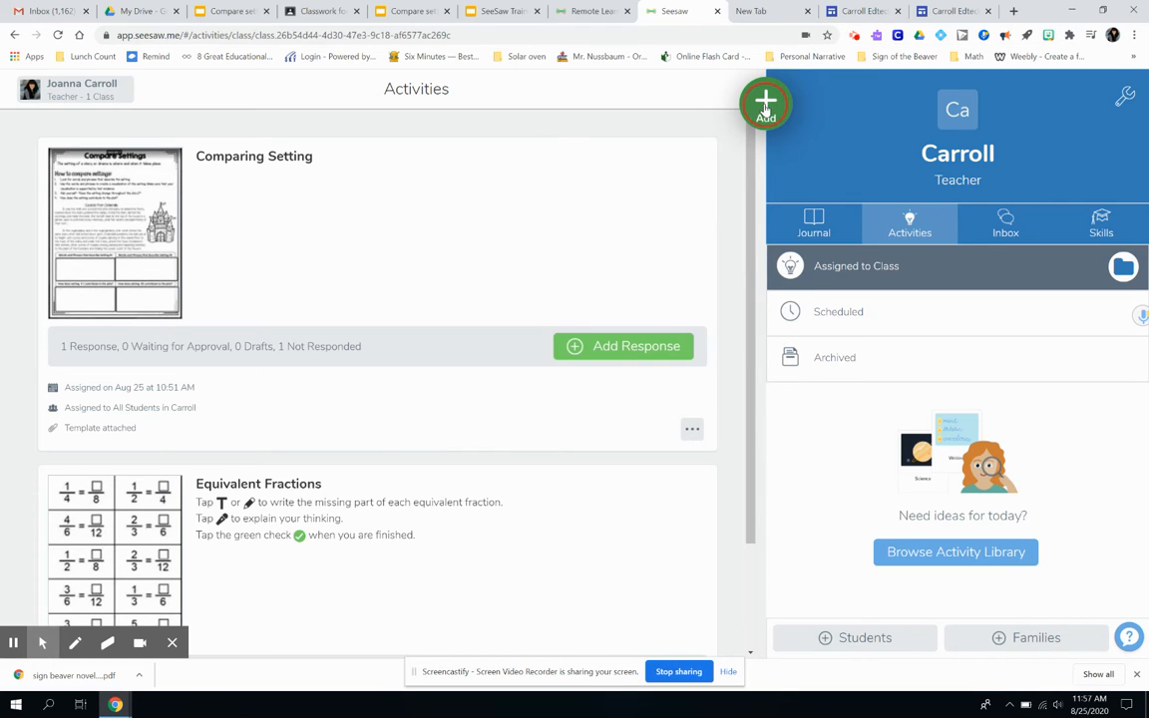
{"action": "left_click", "coordinate": [766, 108]}
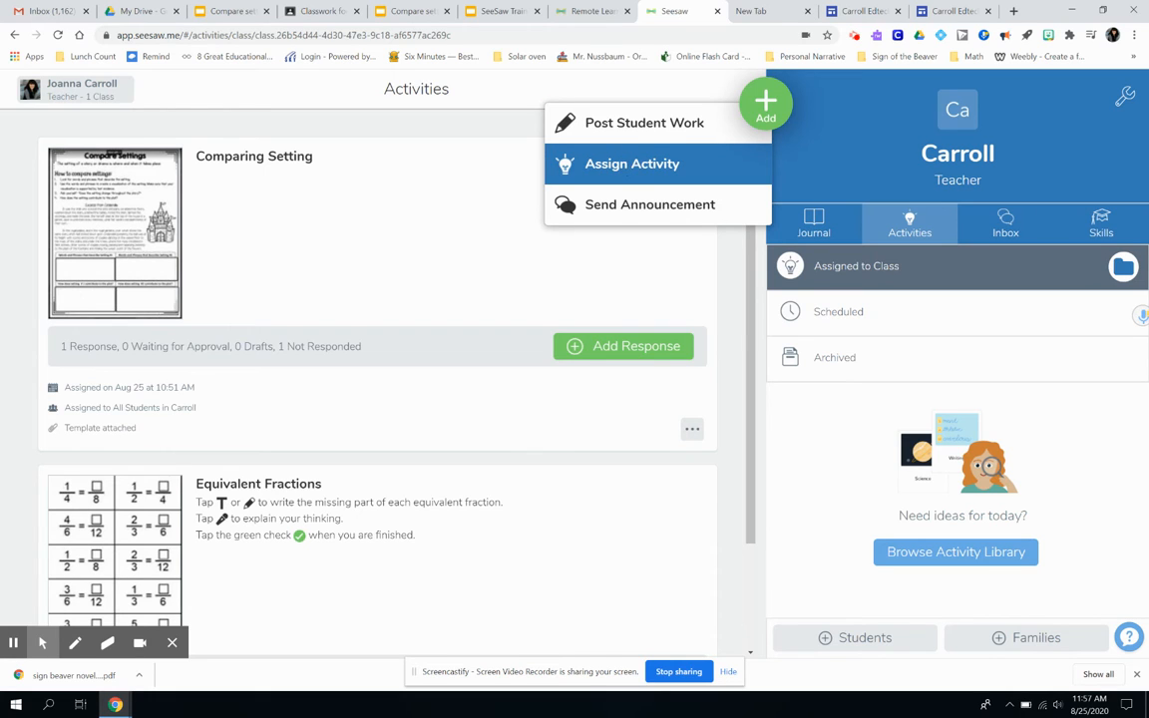
{"action": "left_click", "coordinate": [626, 166]}
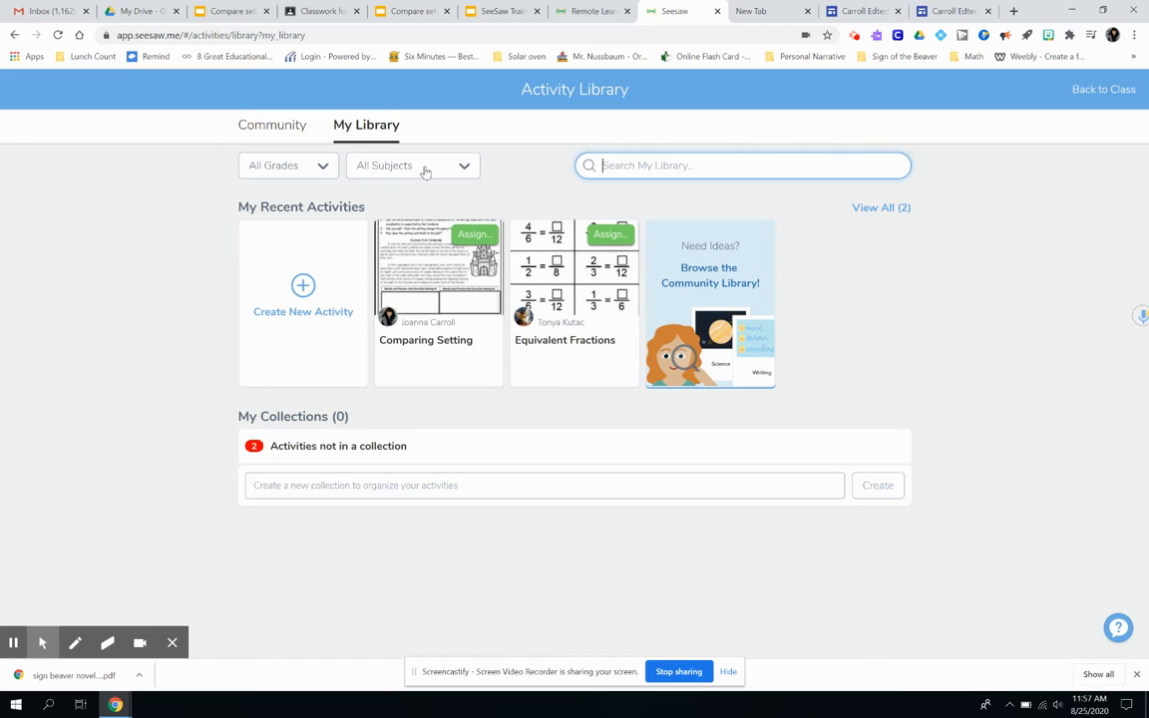
{"action": "left_click", "coordinate": [301, 288]}
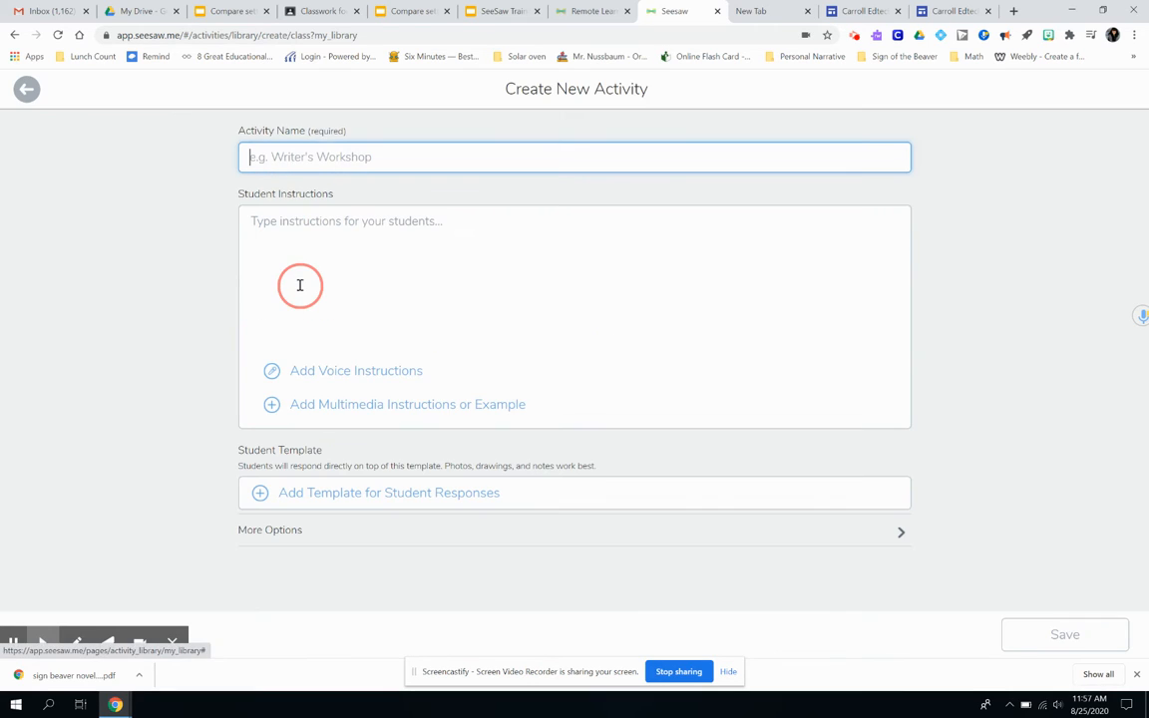
- Name the activity Compare Settings and enter the student instructions Test Demo
{"action": "left_click", "coordinate": [298, 156]}
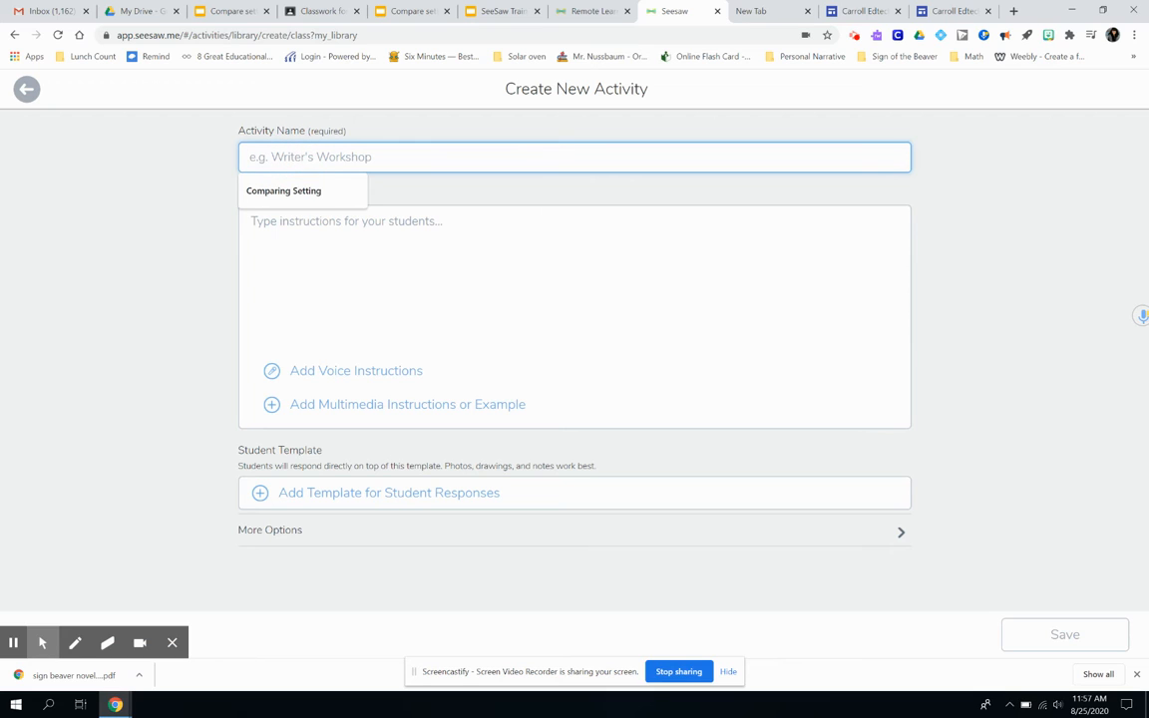
{"action": "type", "text": "Comar"}
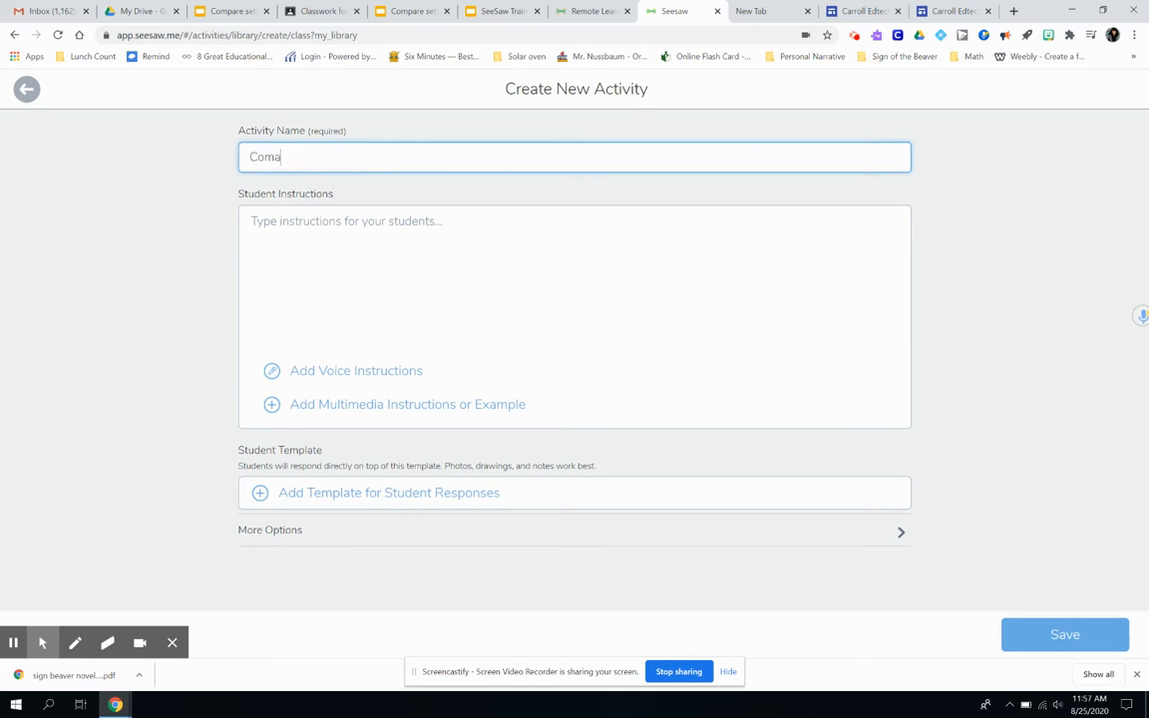
{"action": "key", "text": "BackSpace"}
{"action": "key", "text": "BackSpace"}
{"action": "type", "text": "pare Settings"}
{"action": "left_click", "coordinate": [324, 225]}
{"action": "type", "text": "T"}
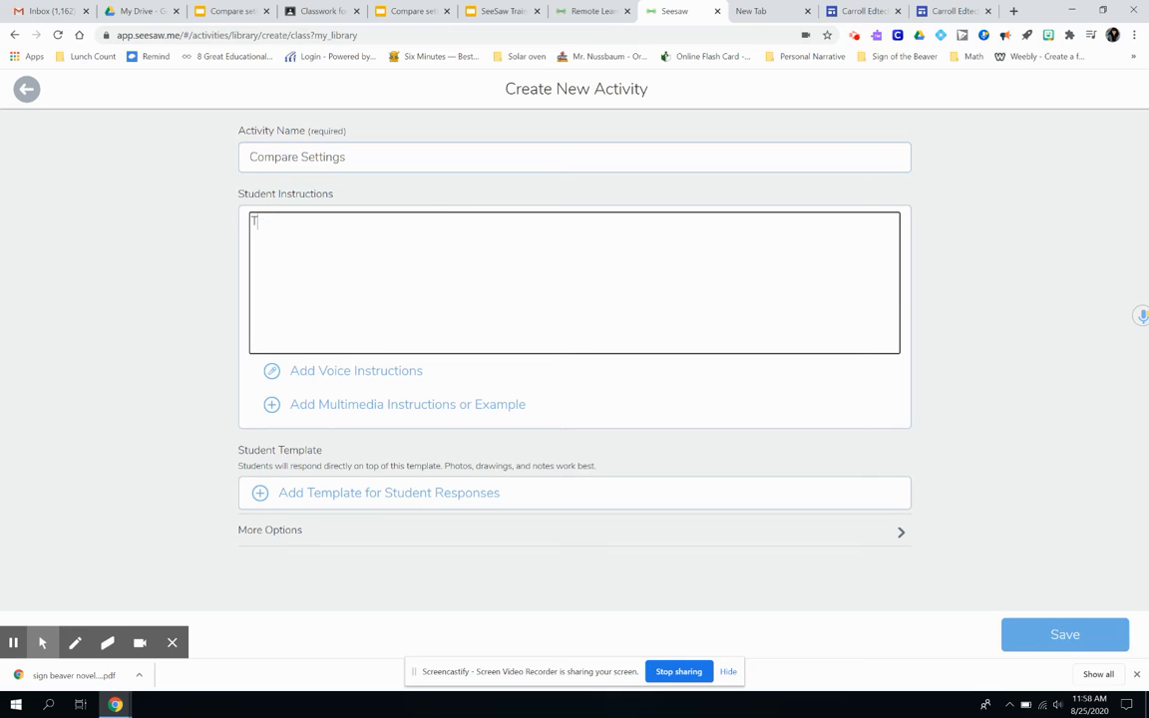
{"action": "type", "text": "est Demo"}
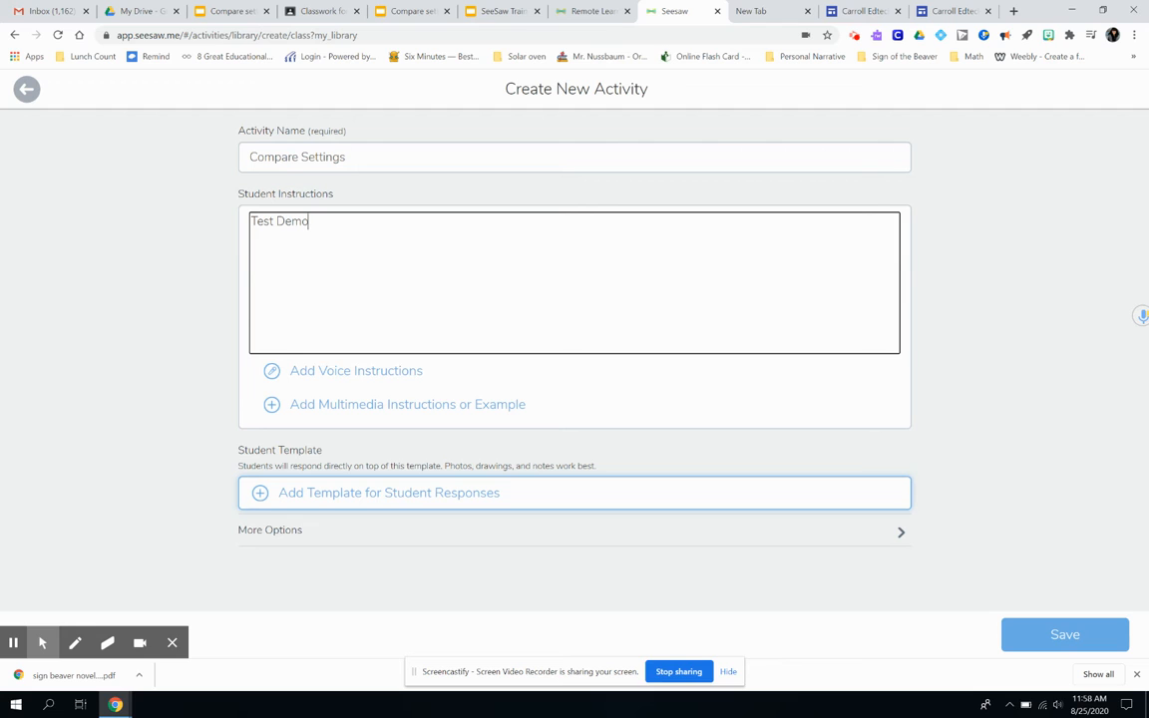
- Upload the CS image from the computer's Downloads folder as the student response template
{"action": "left_click", "coordinate": [263, 495]}
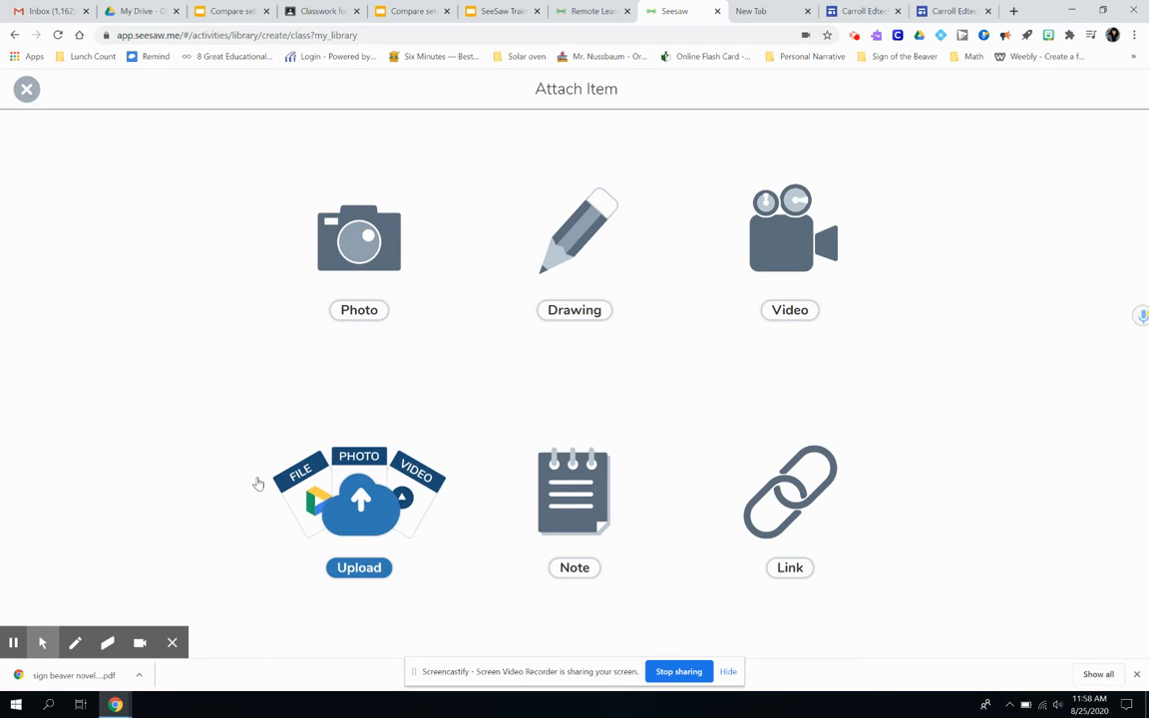
{"action": "left_click", "coordinate": [361, 495]}
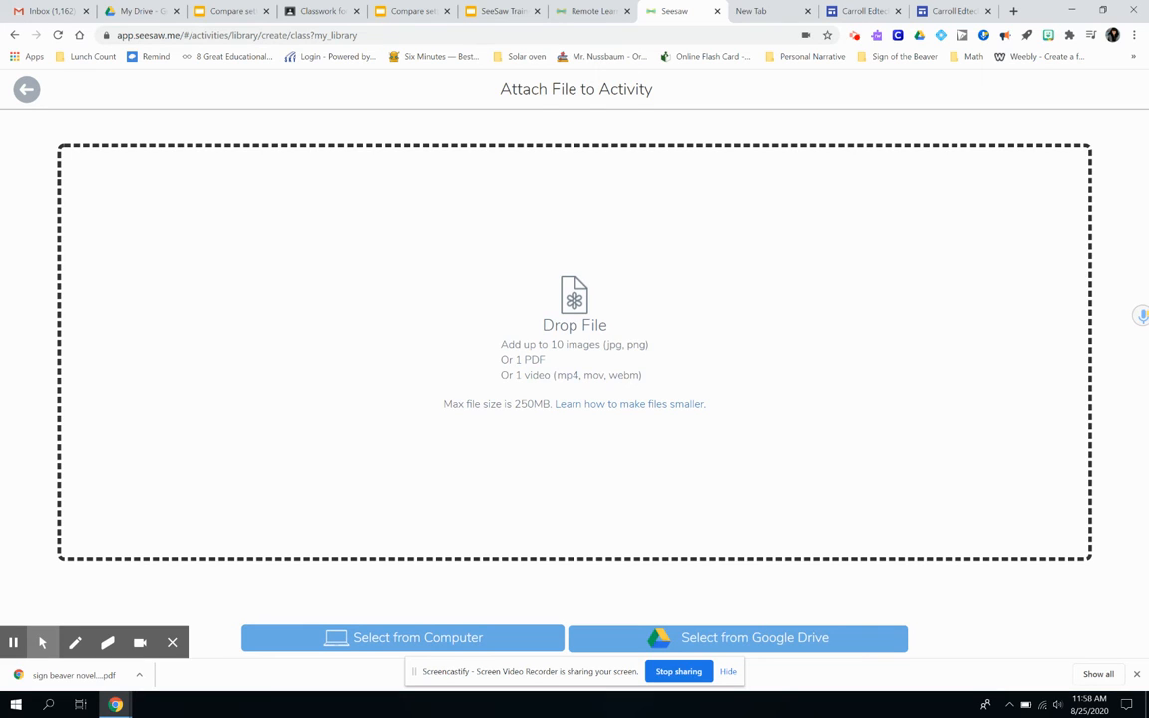
{"action": "left_click", "coordinate": [423, 638]}
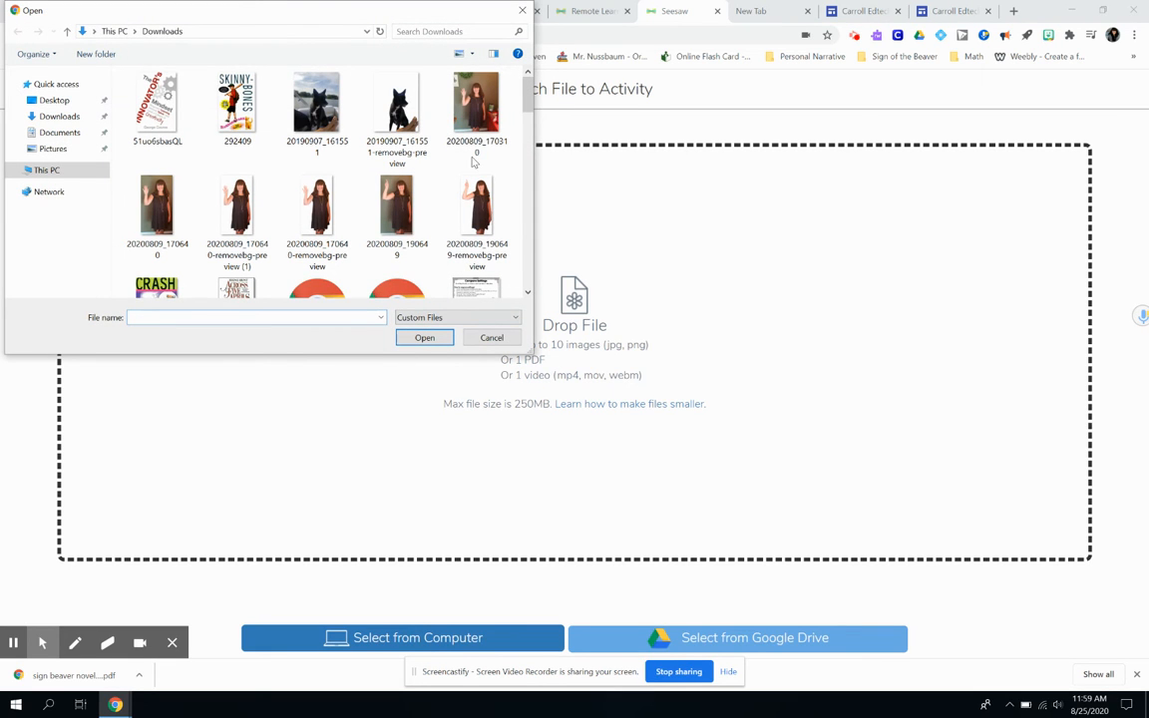
{"action": "left_click_drag", "start_coordinate": [531, 97], "coordinate": [531, 136]}
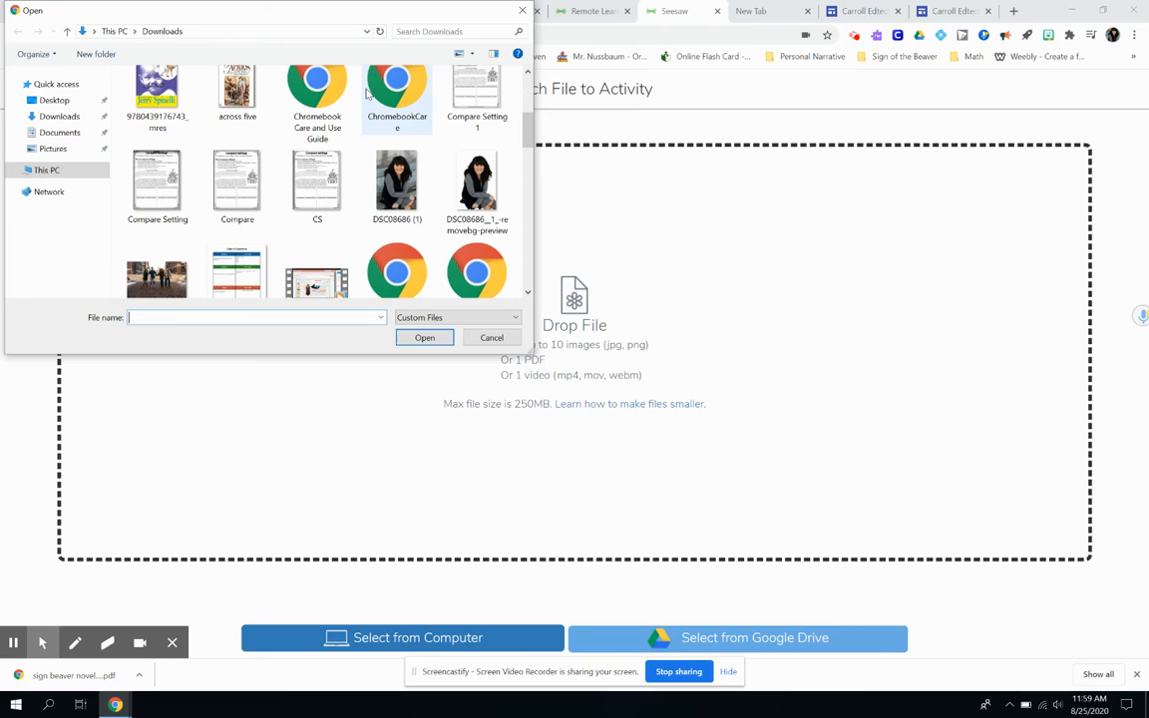
{"action": "left_click", "coordinate": [315, 188]}
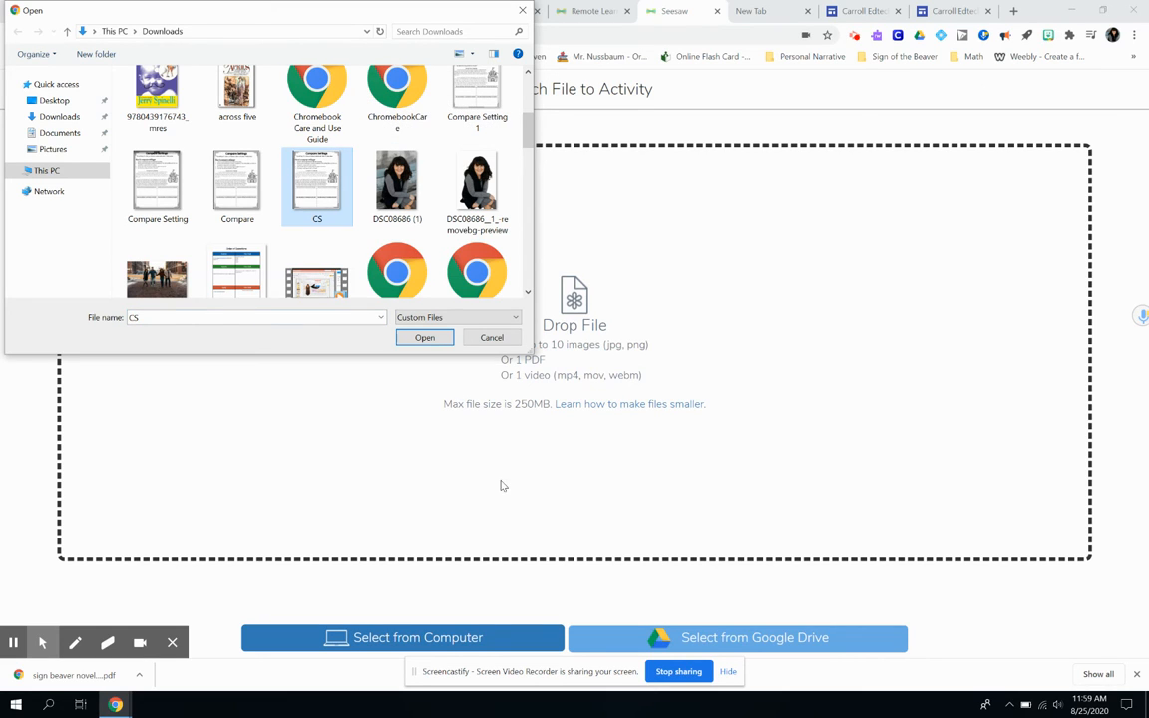
{"action": "left_click", "coordinate": [425, 338]}
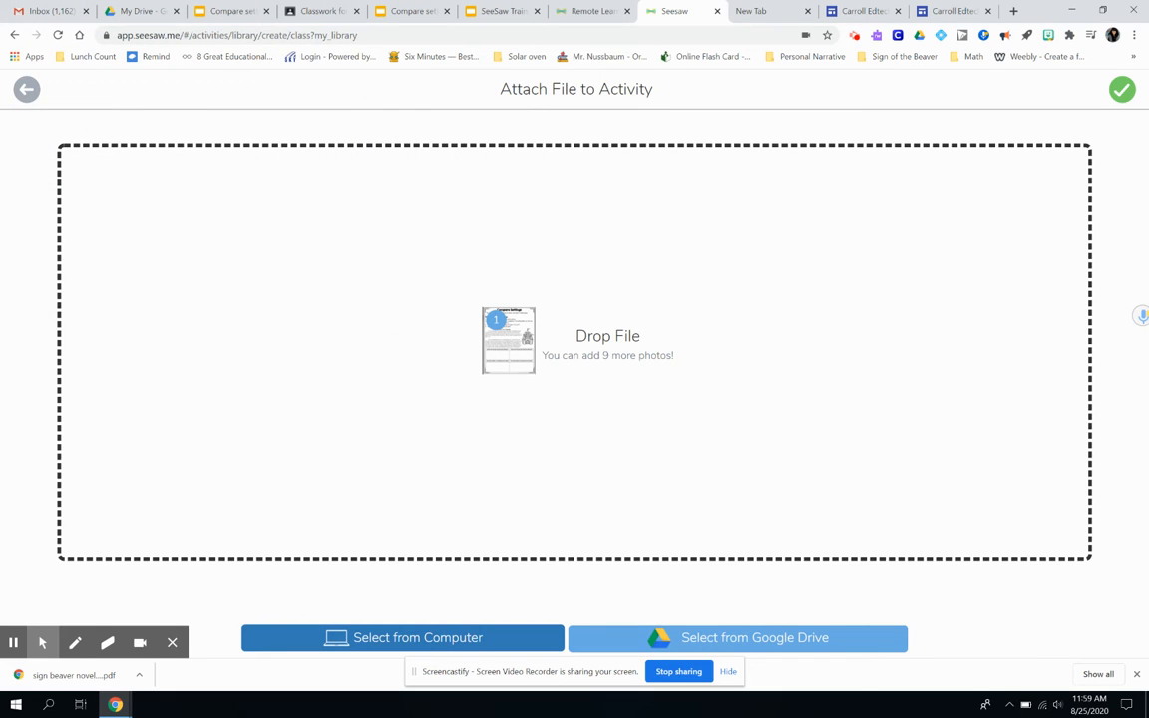
{"action": "left_click", "coordinate": [1122, 90]}
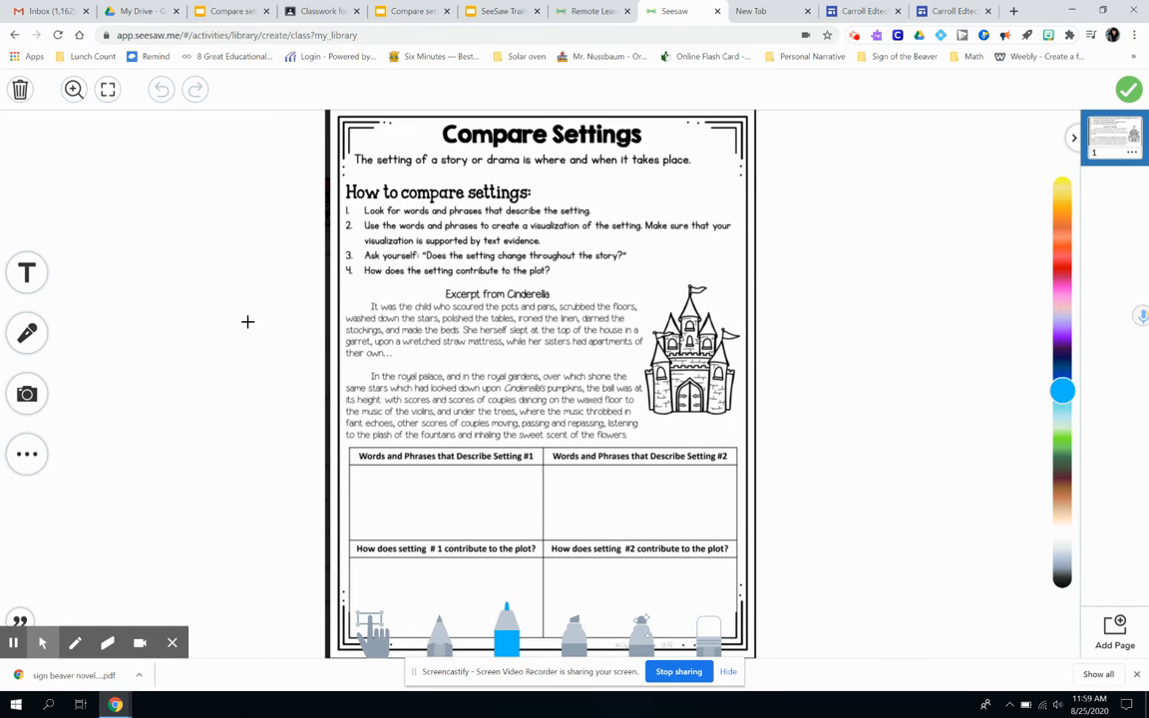
- Add a text box to the template
{"action": "left_click", "coordinate": [20, 261]}
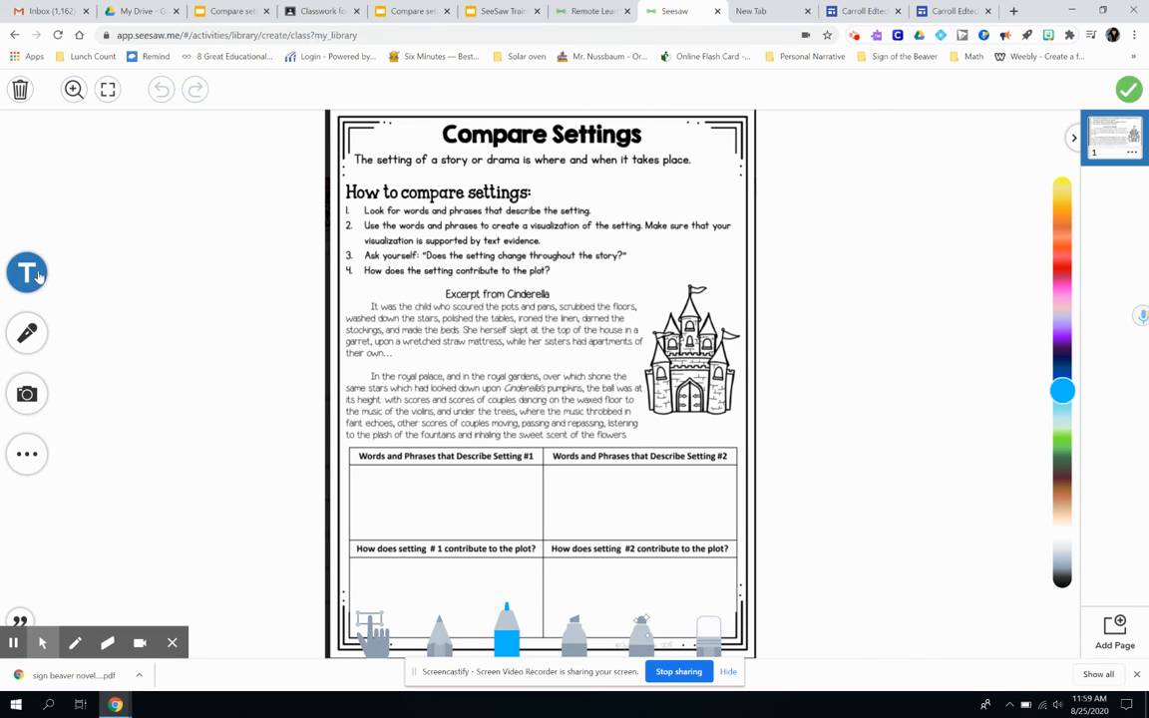